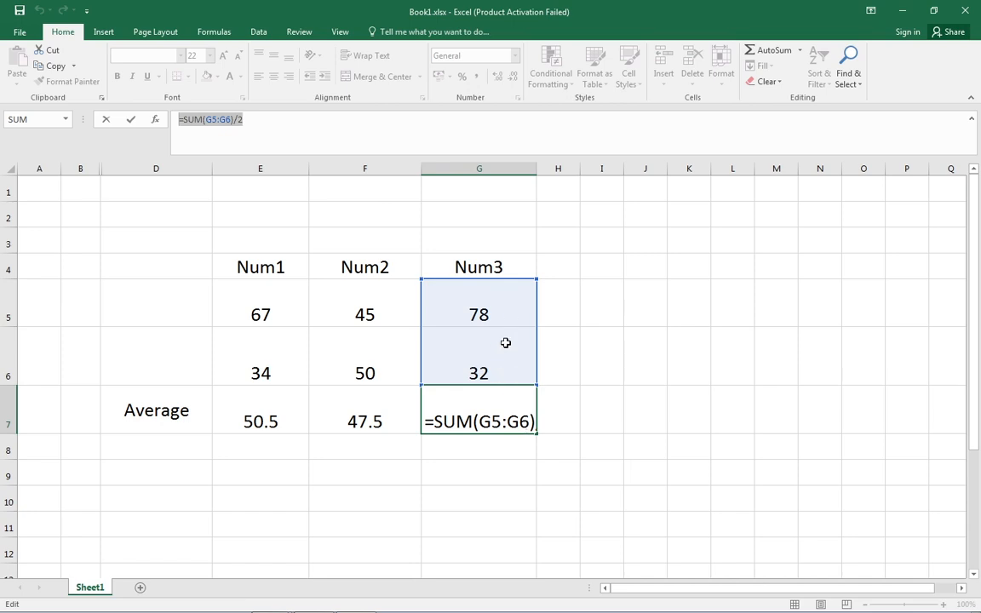
# - Check the AutoSum function choices and commit the formula =SUM(G5:G6)/2 in cell G7
pyautogui.click(422, 429)
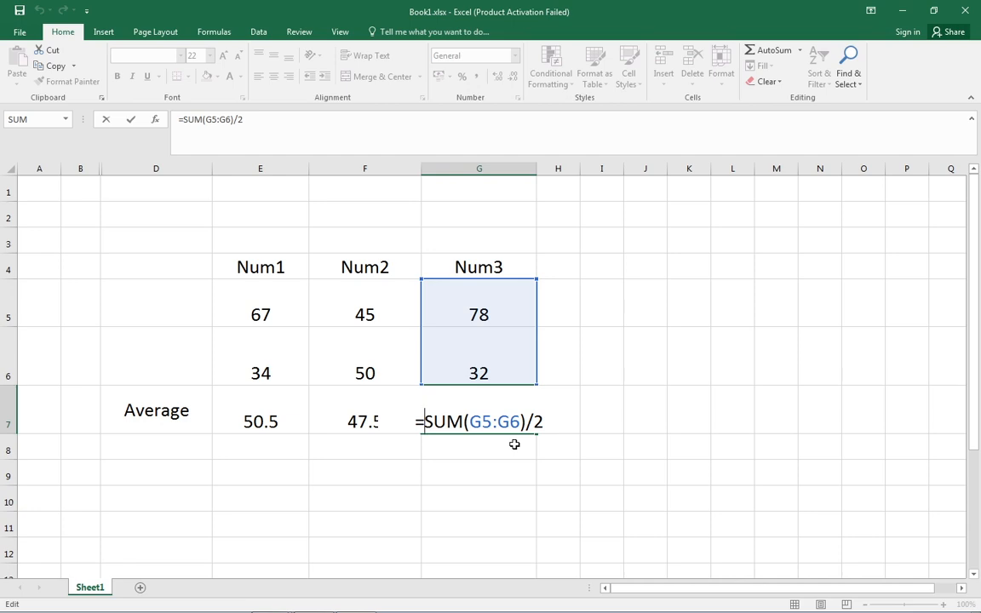
pyautogui.click(214, 34)
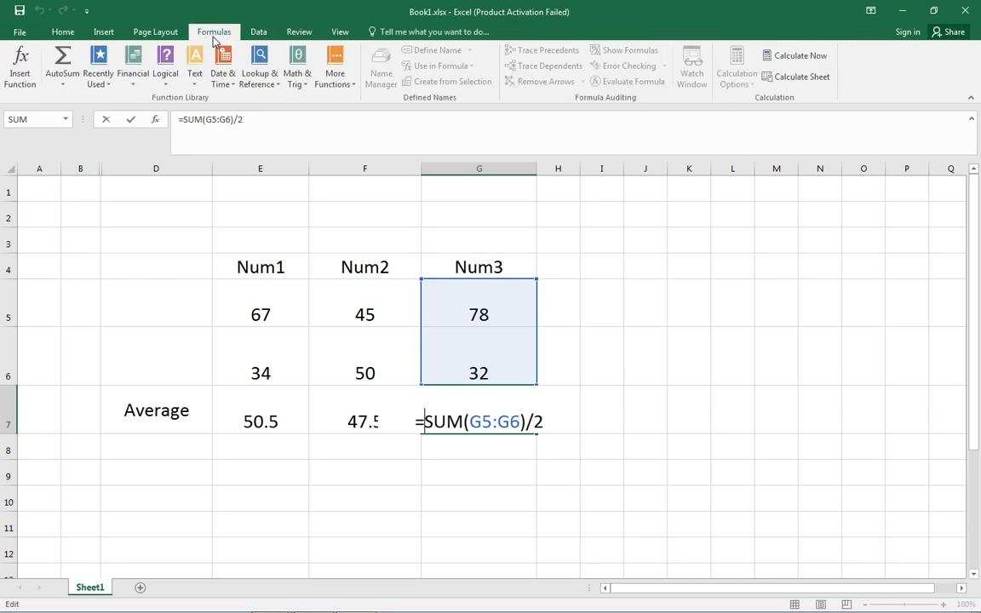
pyautogui.click(67, 83)
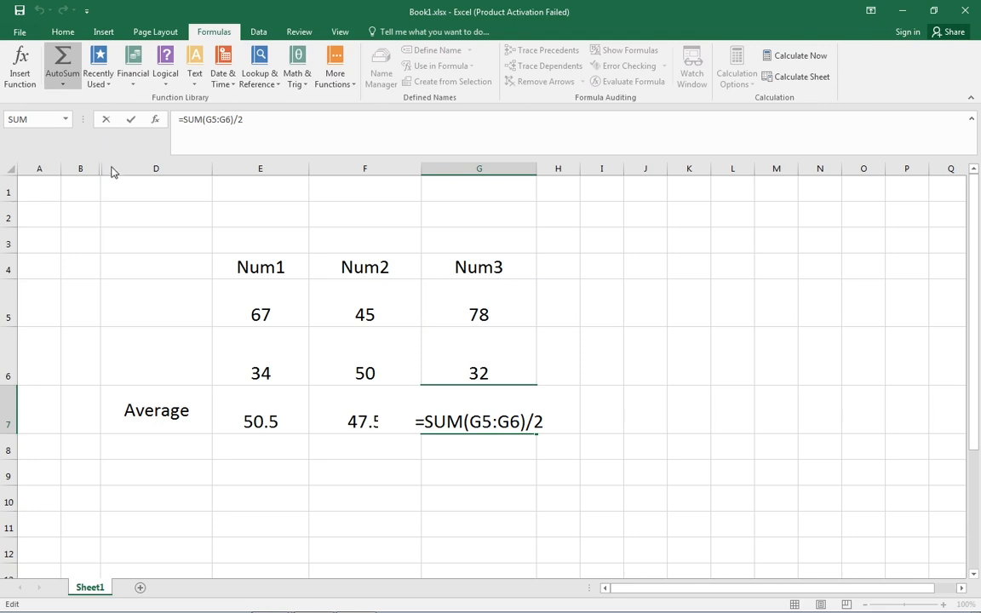
pyautogui.click(63, 58)
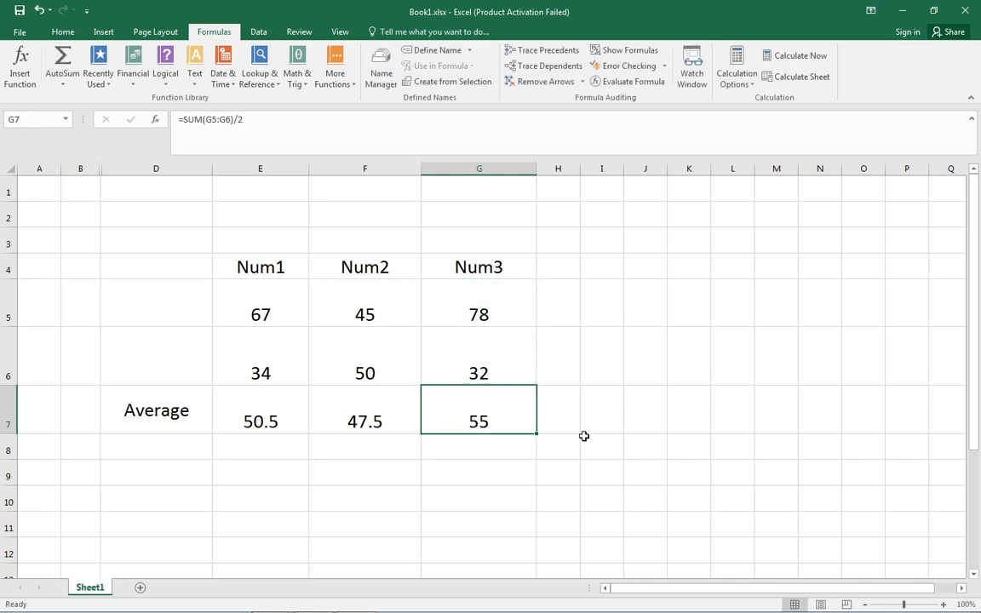
pyautogui.hotkey('alt', 'Tab')
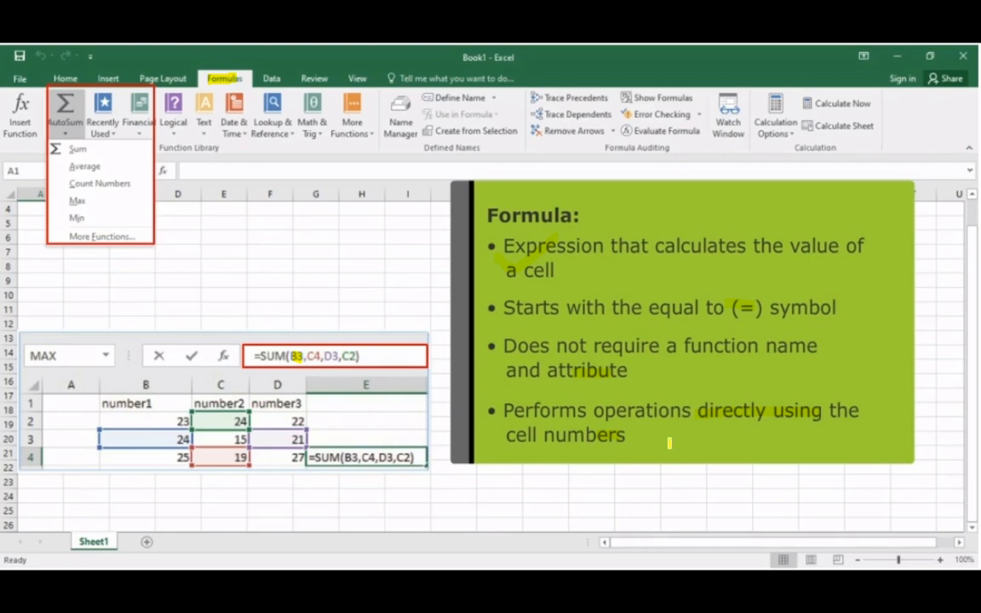
pyautogui.press('Right')
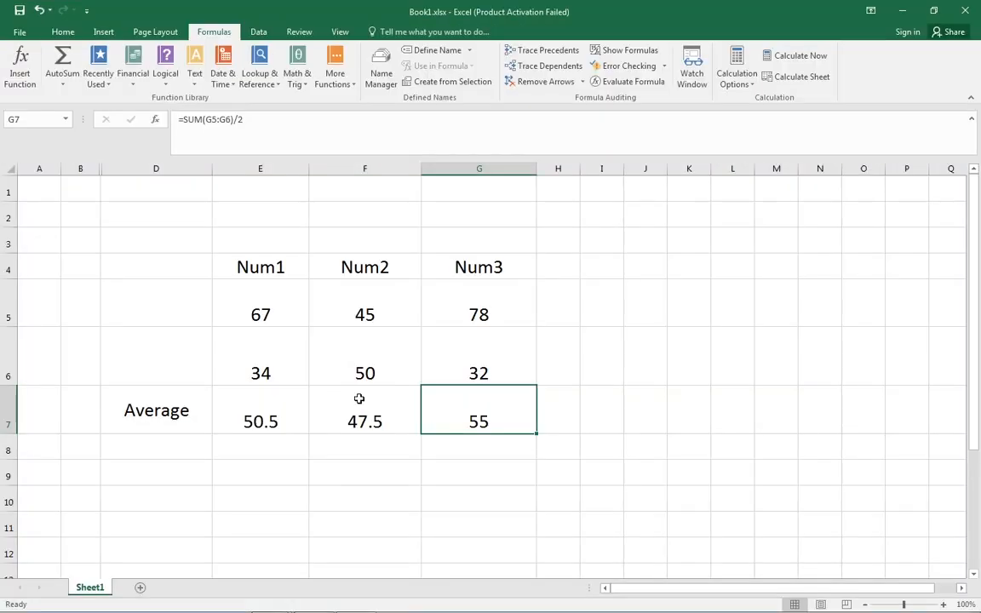
# - Insert a blank cell at G7 with the existing cells shifted right, and undo the insertion
pyautogui.click(68, 33)
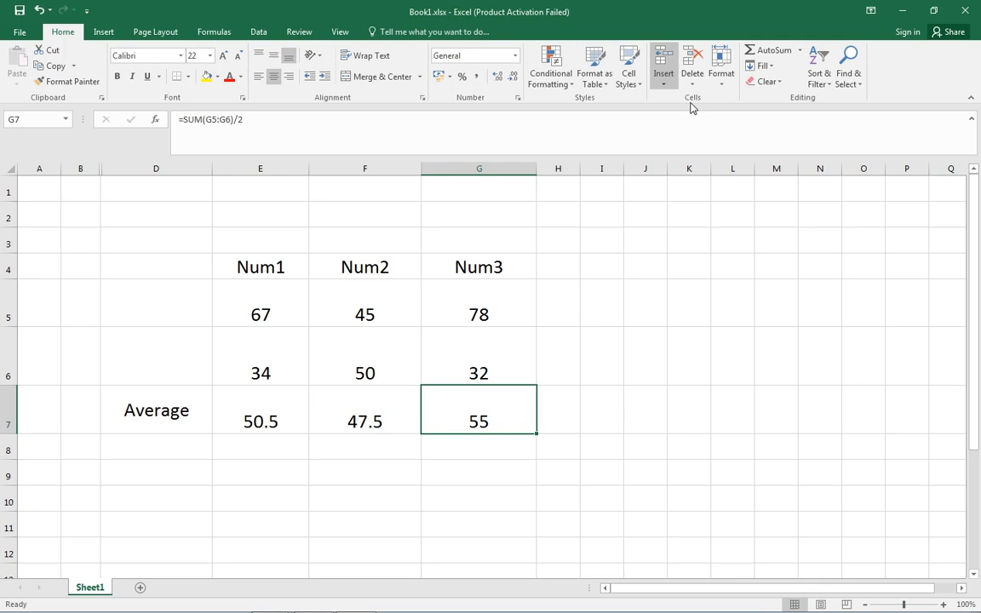
pyautogui.click(690, 103)
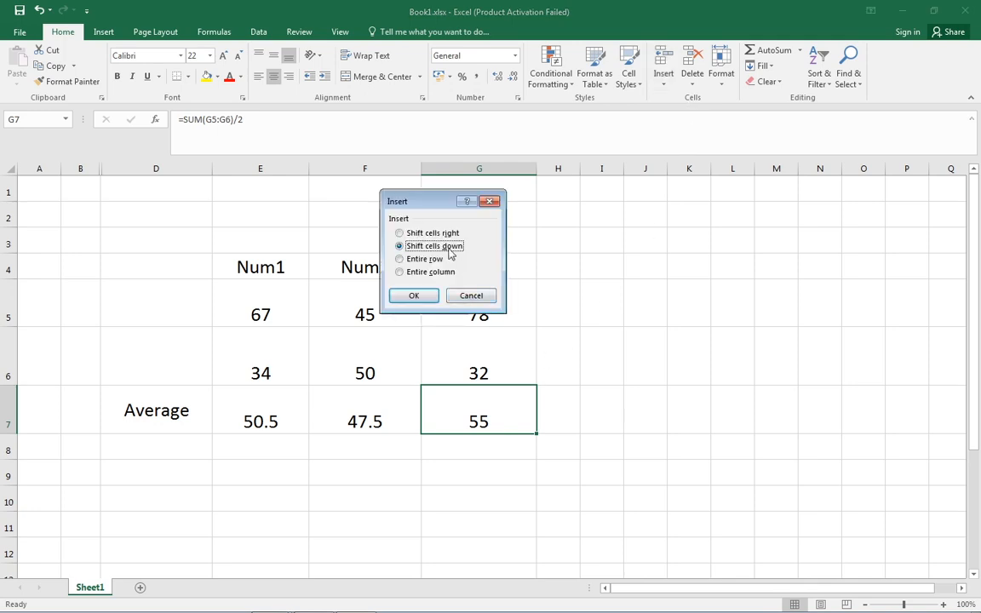
pyautogui.click(399, 233)
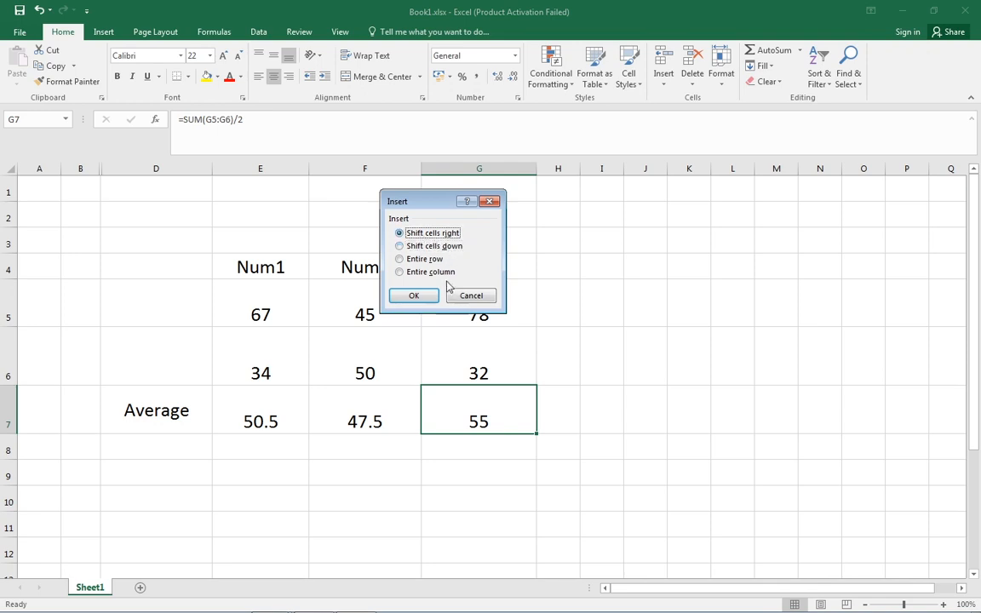
pyautogui.click(431, 294)
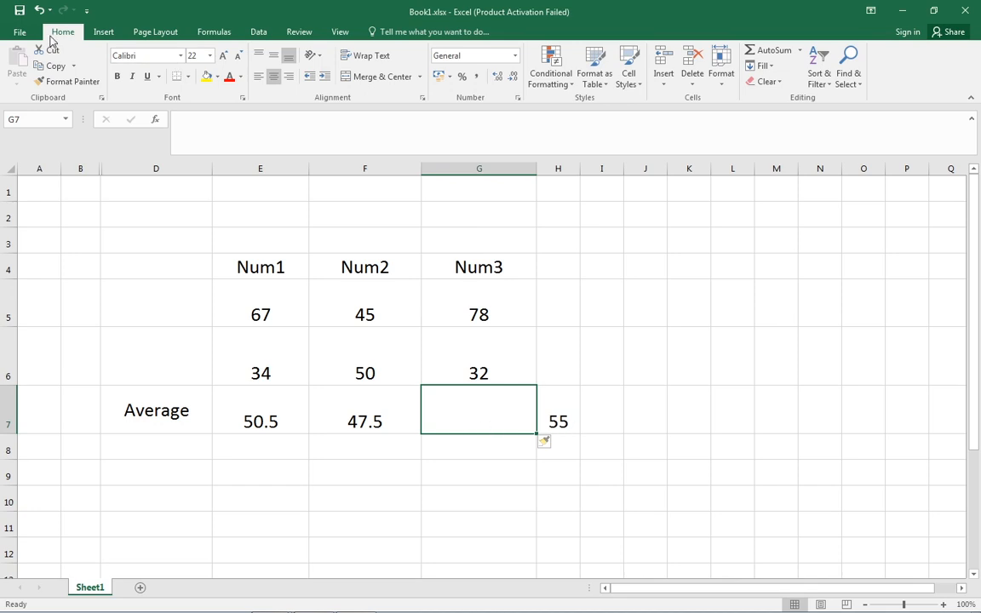
pyautogui.click(39, 11)
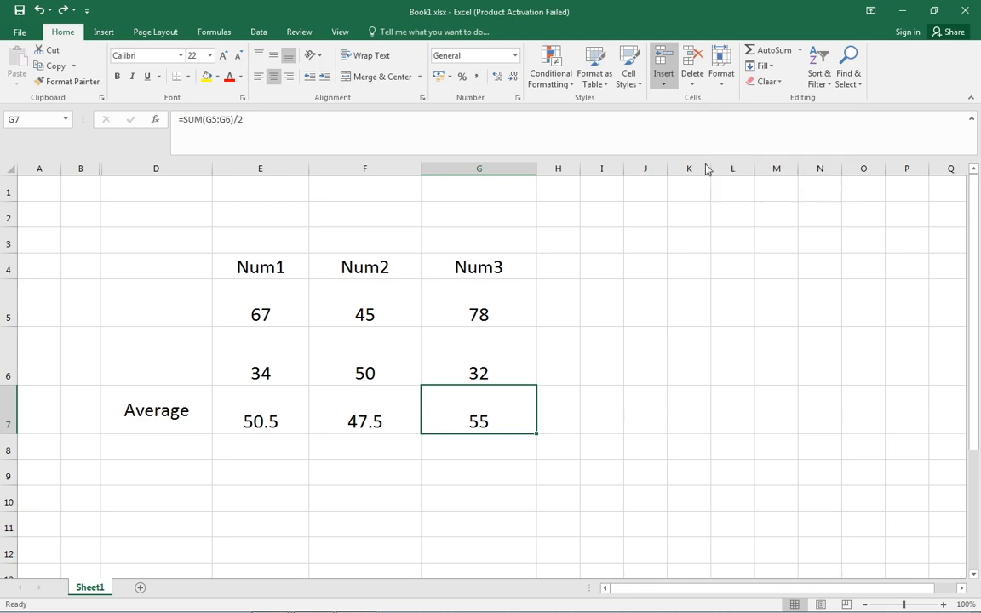
# - Delete the entire row 5 starting from cell I5, and undo the deletion
pyautogui.click(603, 325)
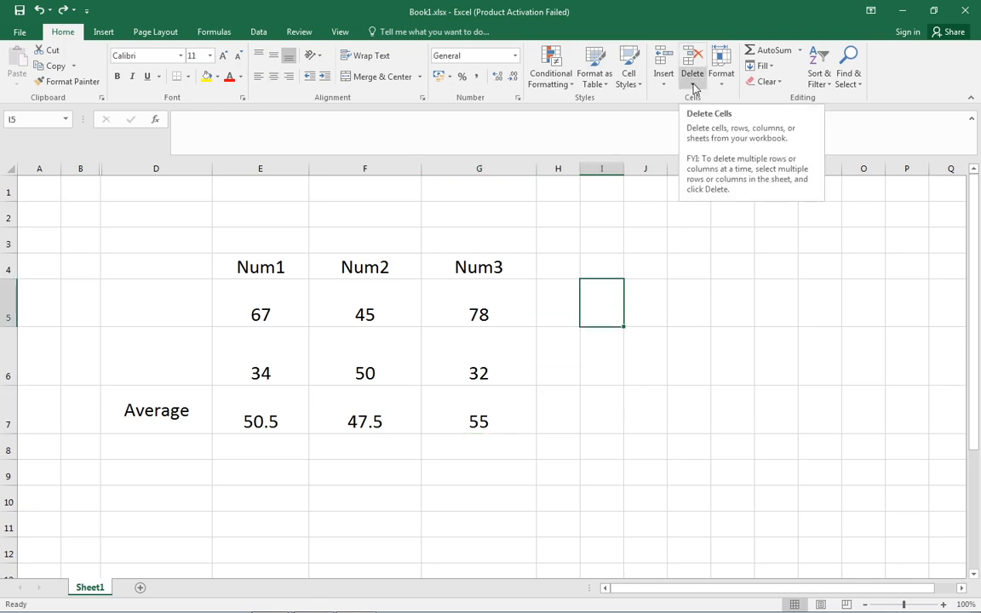
pyautogui.click(694, 87)
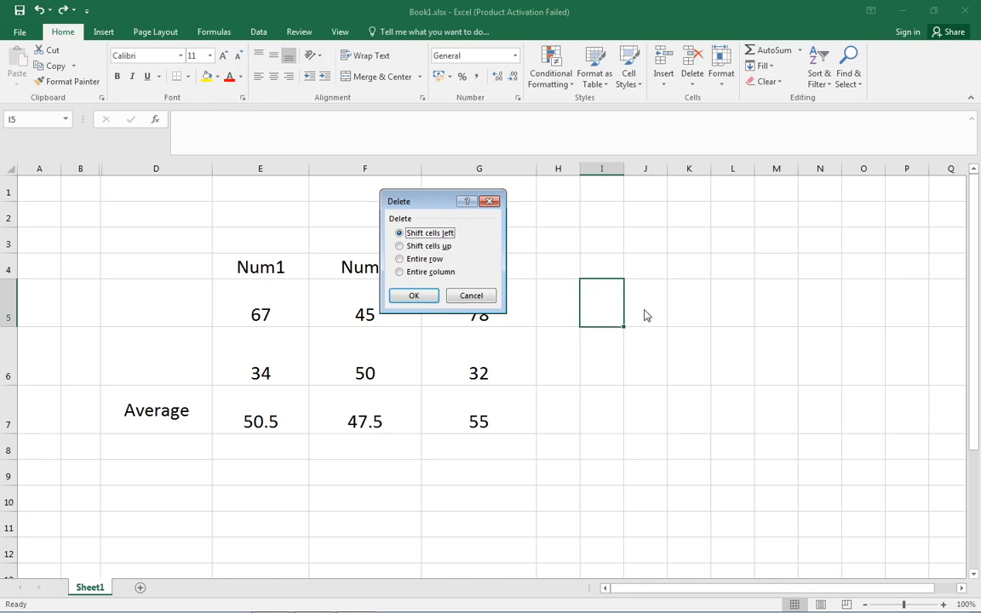
pyautogui.click(430, 246)
pyautogui.click(418, 261)
pyautogui.click(414, 297)
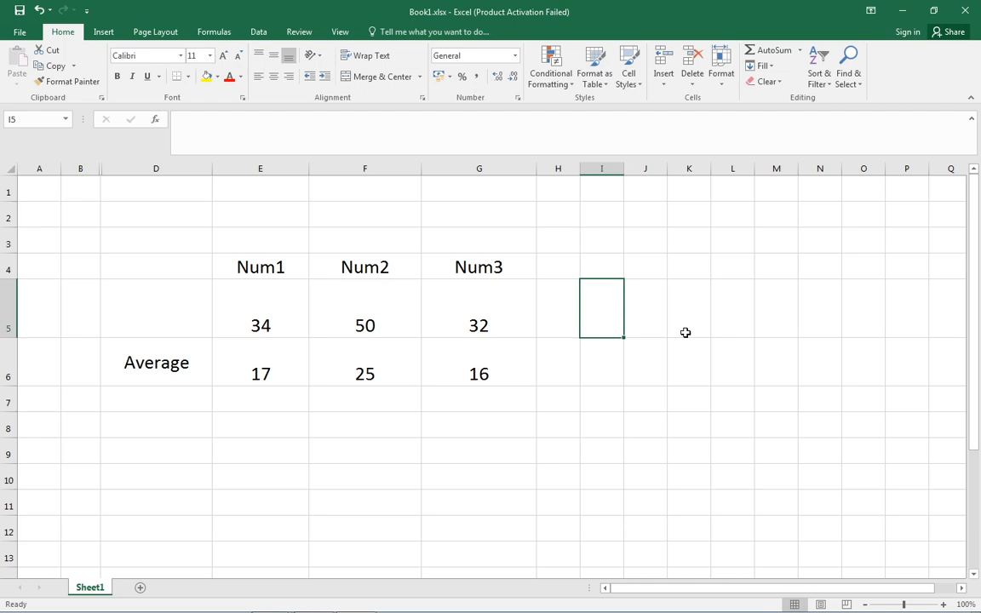
pyautogui.click(40, 12)
pyautogui.click(40, 12)
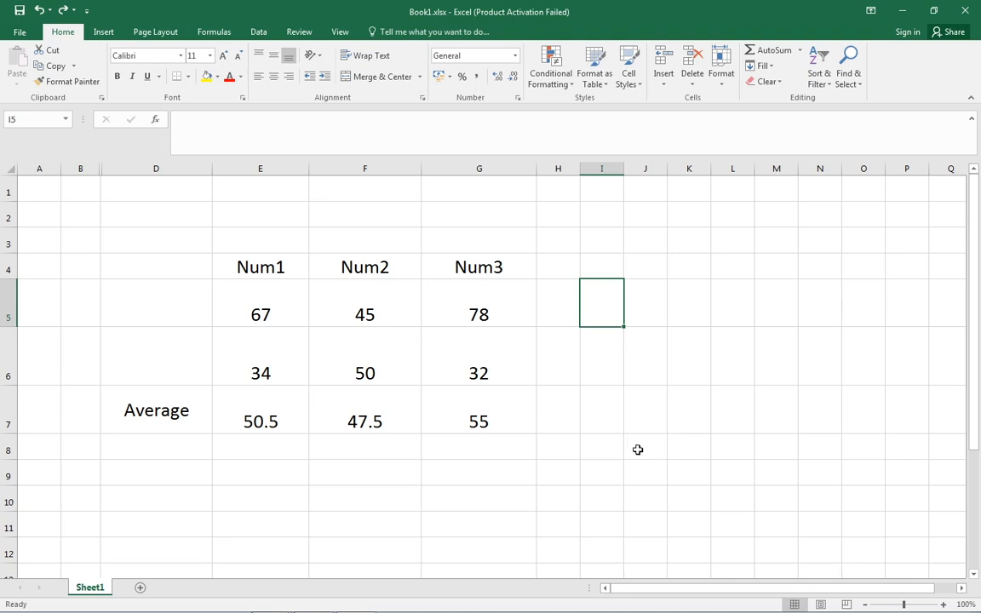
pyautogui.hotkey('alt', 'Tab')
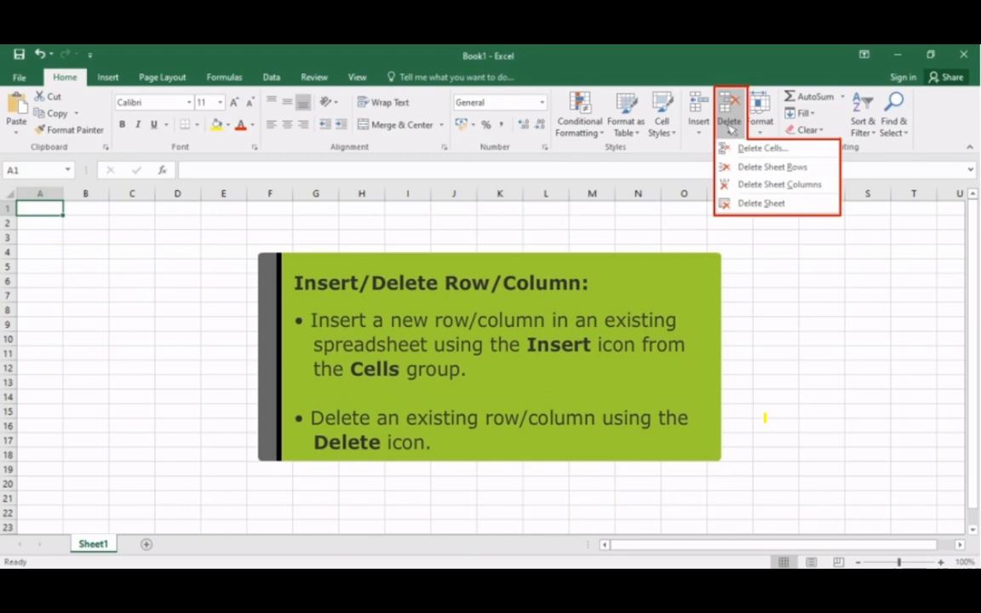
pyautogui.press('Right')
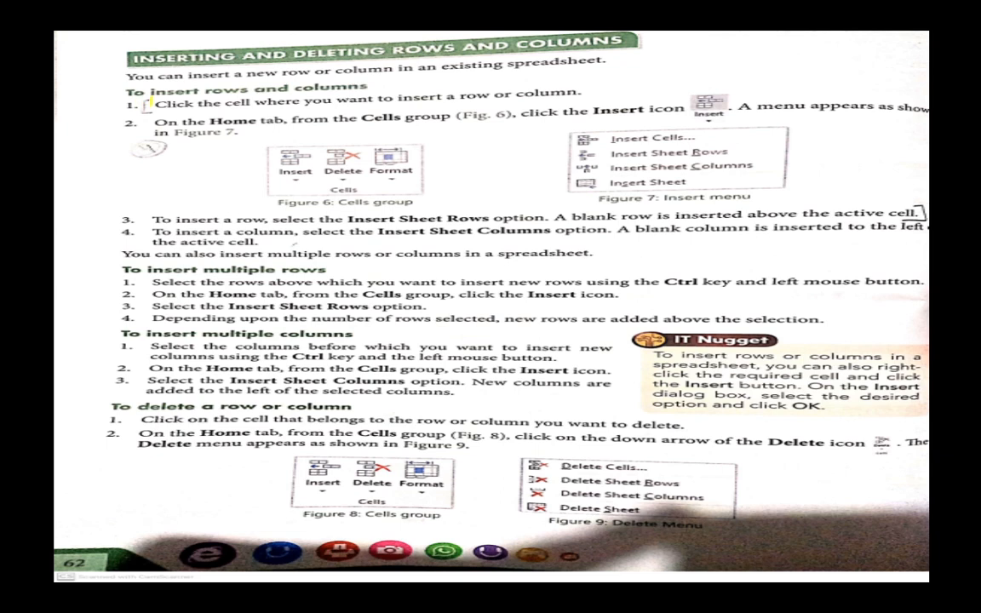
pyautogui.moveTo(138, 146); pyautogui.dragTo(151, 194)
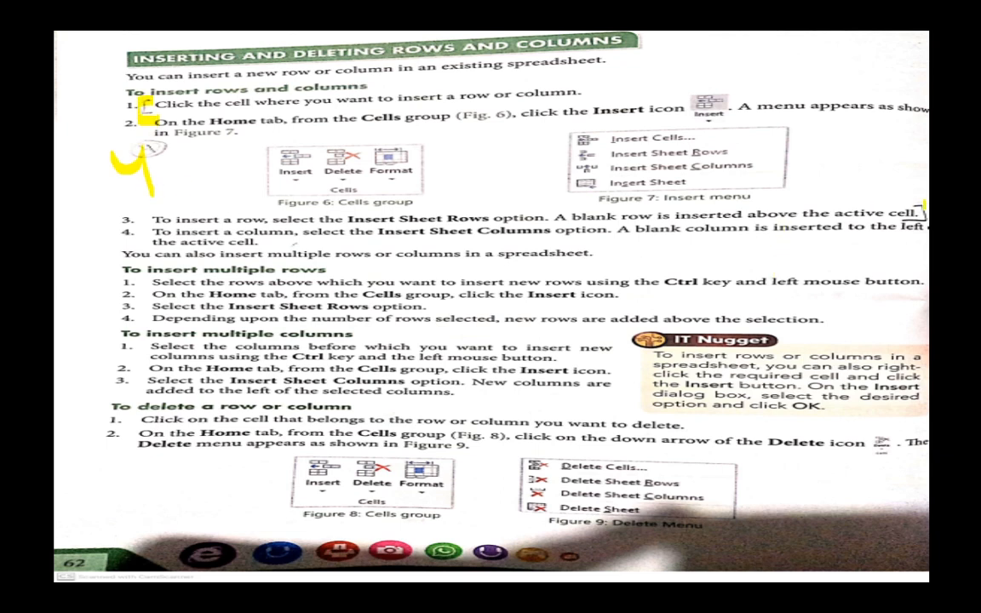
pyautogui.moveTo(921, 202); pyautogui.dragTo(927, 223)
pyautogui.press('Right')
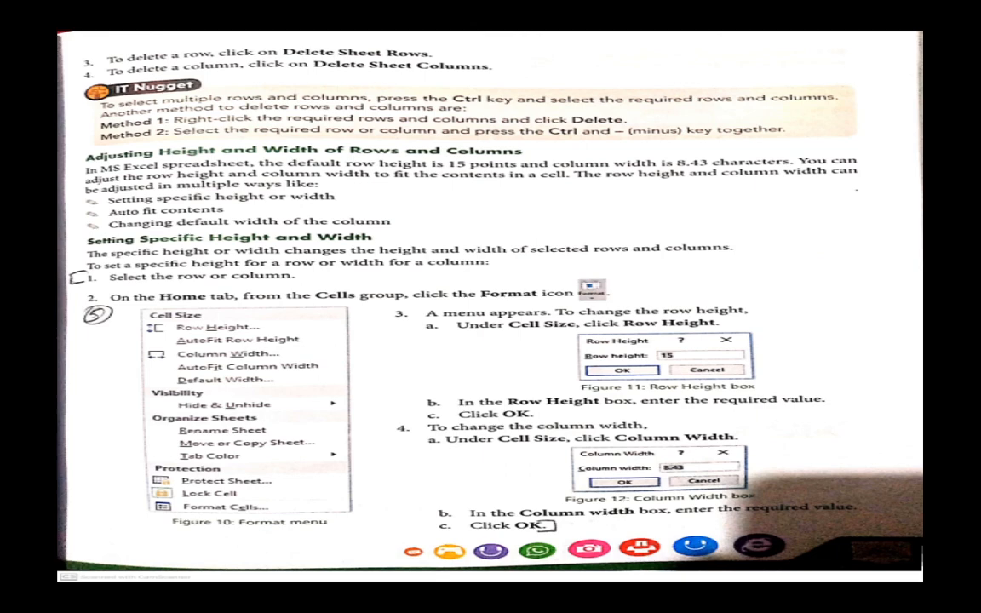
pyautogui.hotkey('alt', 'Tab')
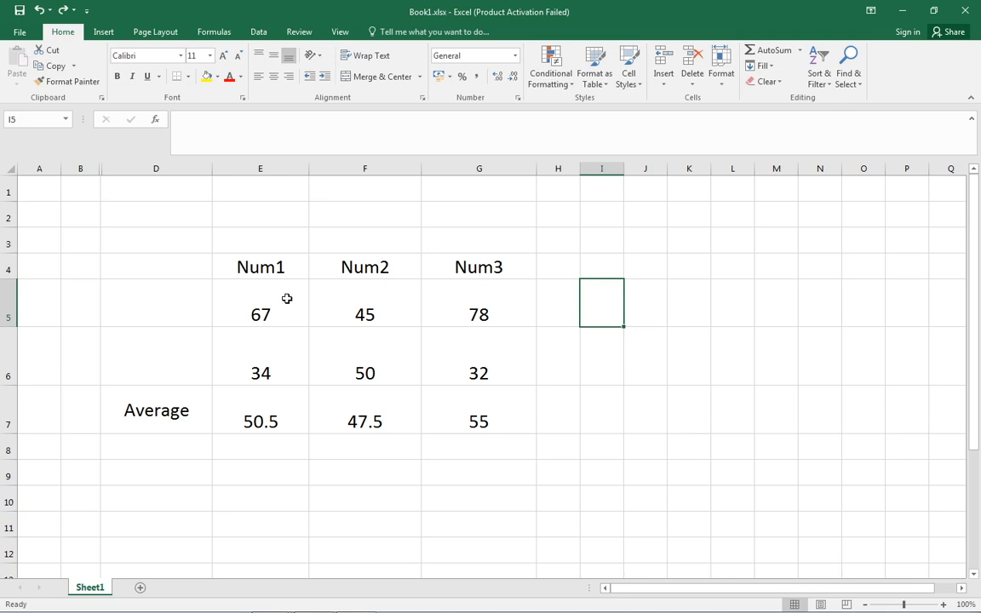
# - Narrow column D slightly by moving its border with column E, and select cell E6
pyautogui.click(184, 402)
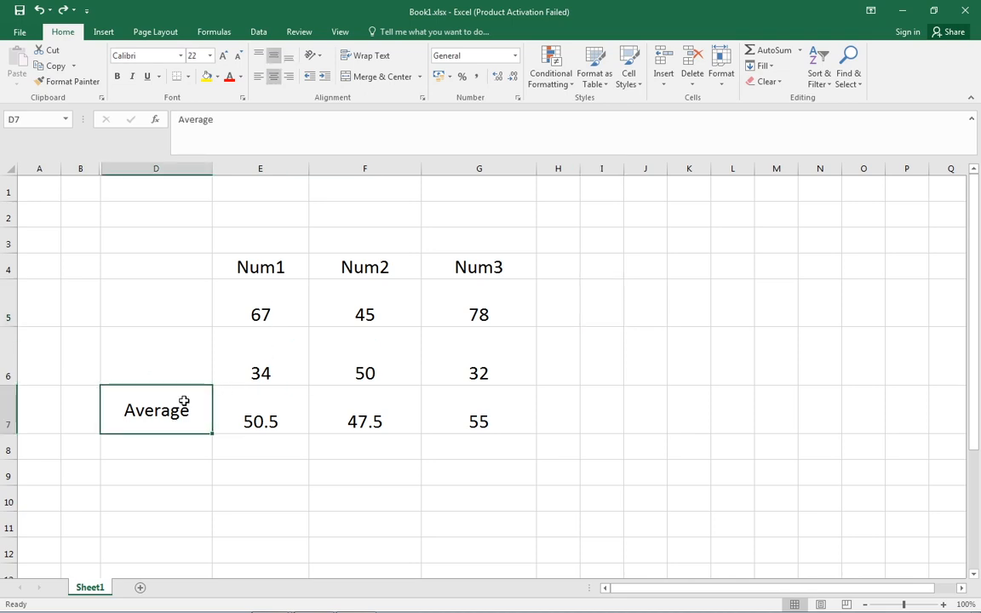
pyautogui.click(253, 412)
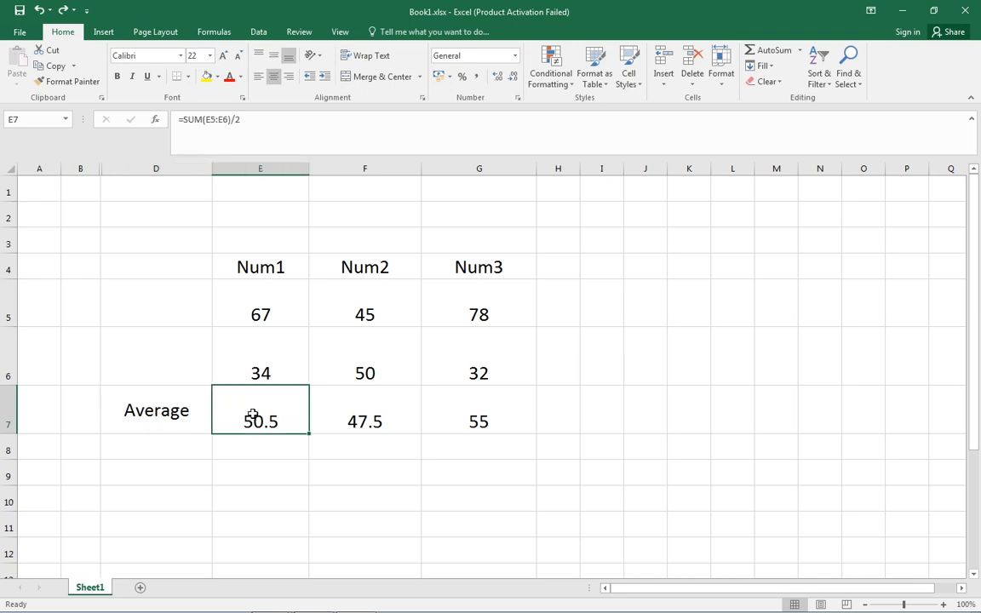
pyautogui.click(193, 413)
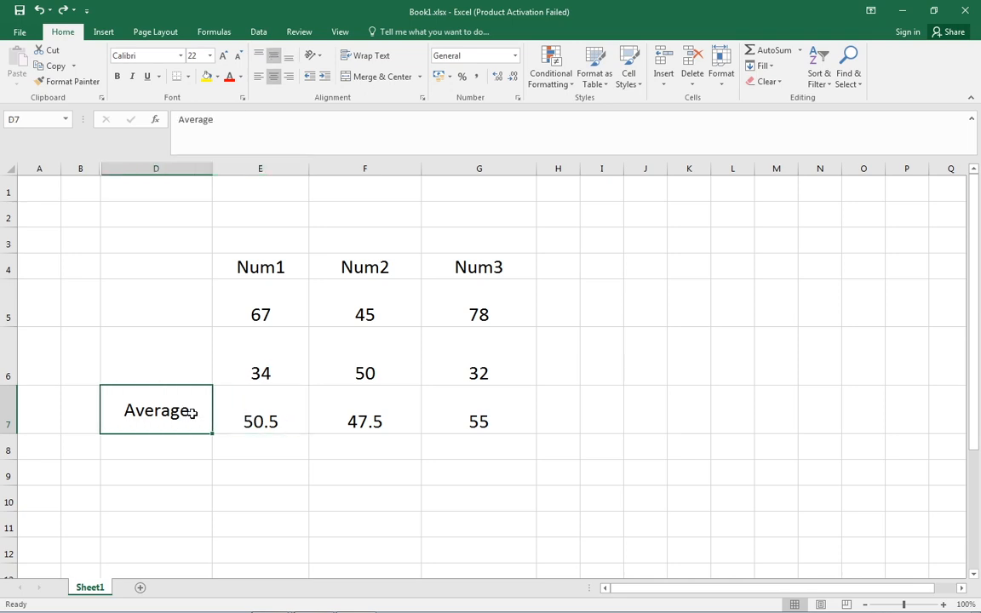
pyautogui.click(298, 416)
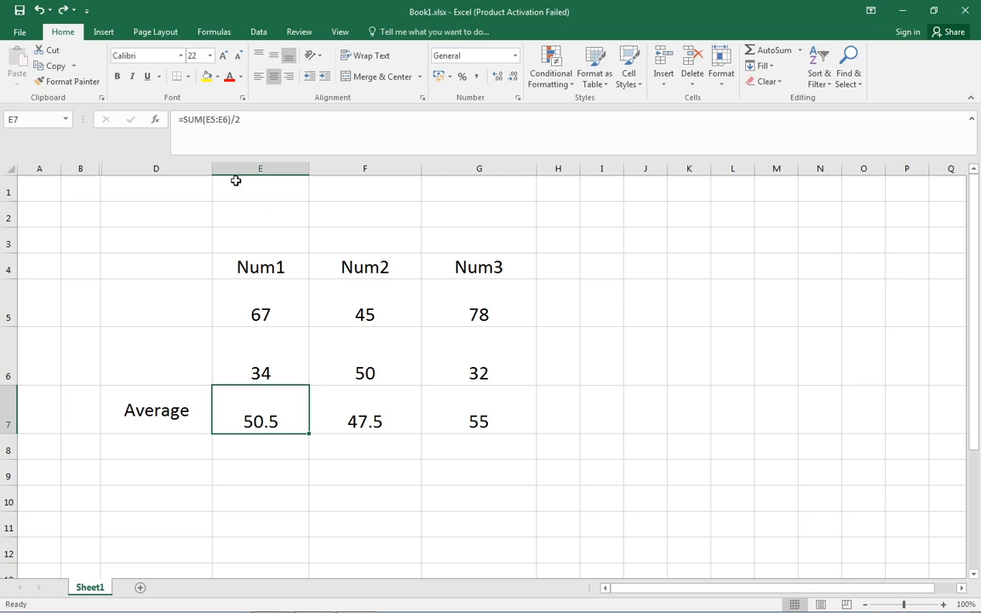
pyautogui.moveTo(212, 170)
pyautogui.mouseDown()
pyautogui.moveTo(237, 176)
pyautogui.moveTo(200, 180)
pyautogui.mouseUp()
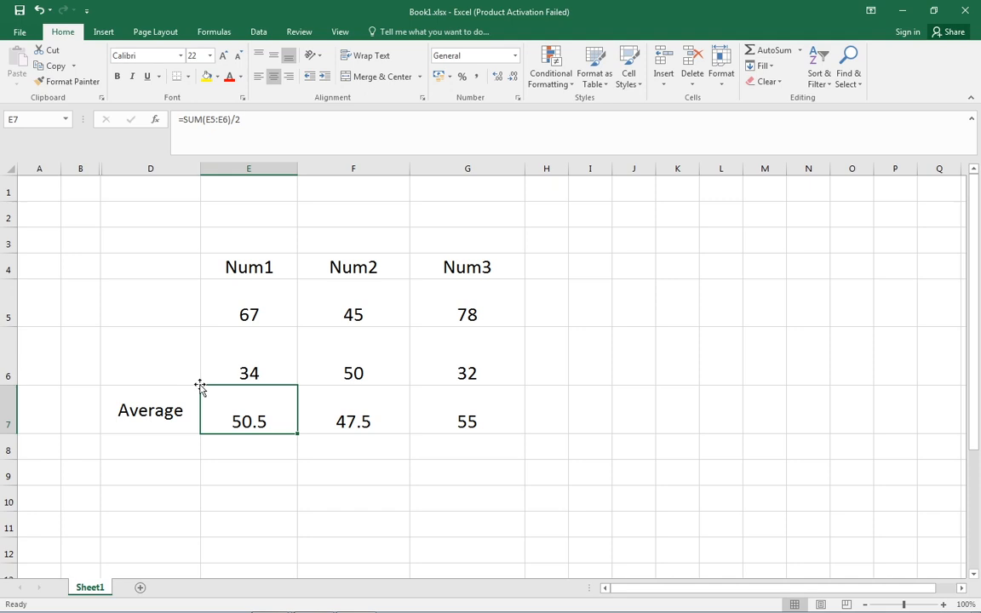
pyautogui.click(202, 341)
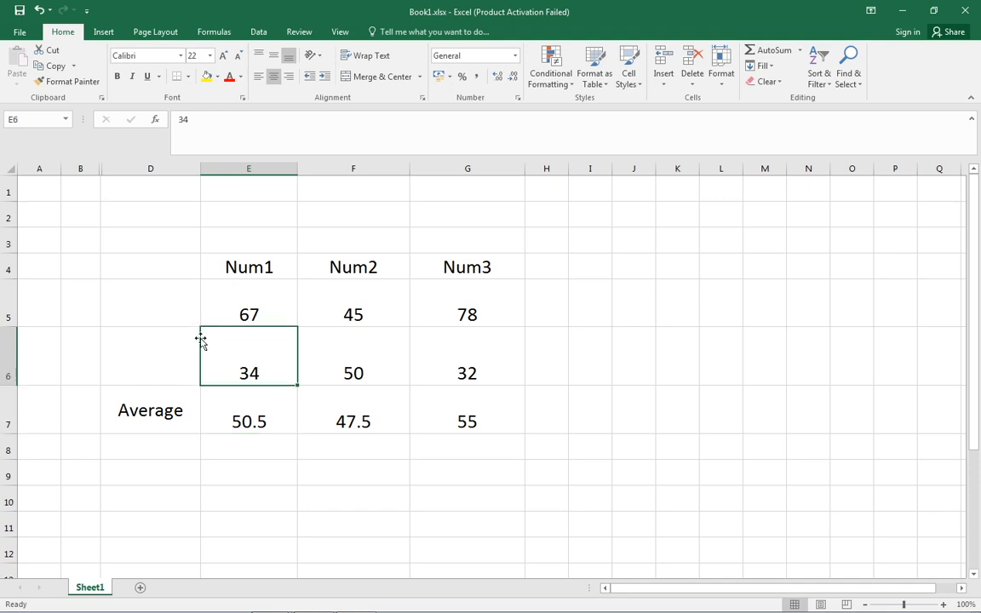
pyautogui.hotkey('alt', 'Tab')
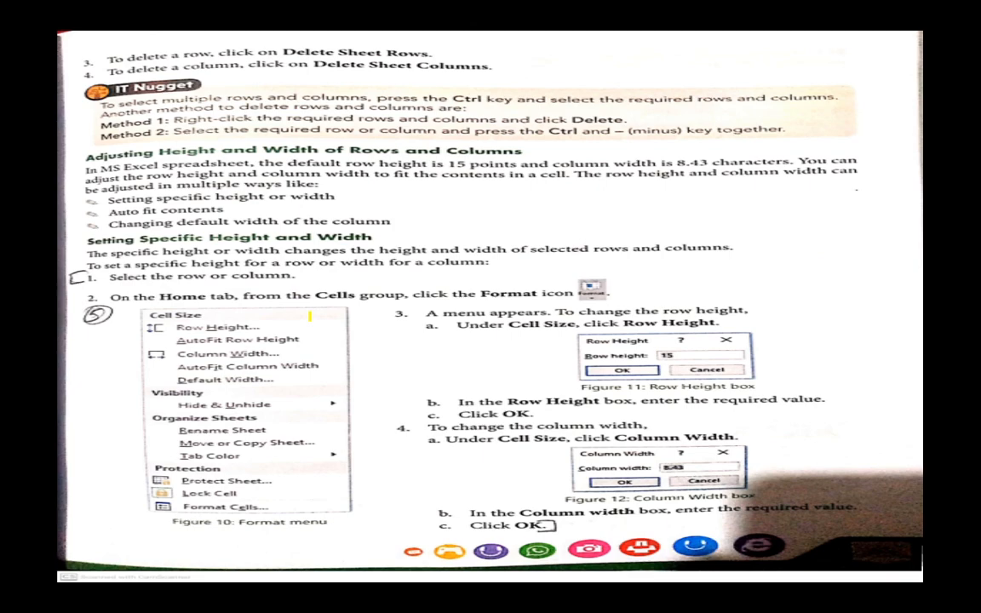
pyautogui.hotkey('alt', 'Tab')
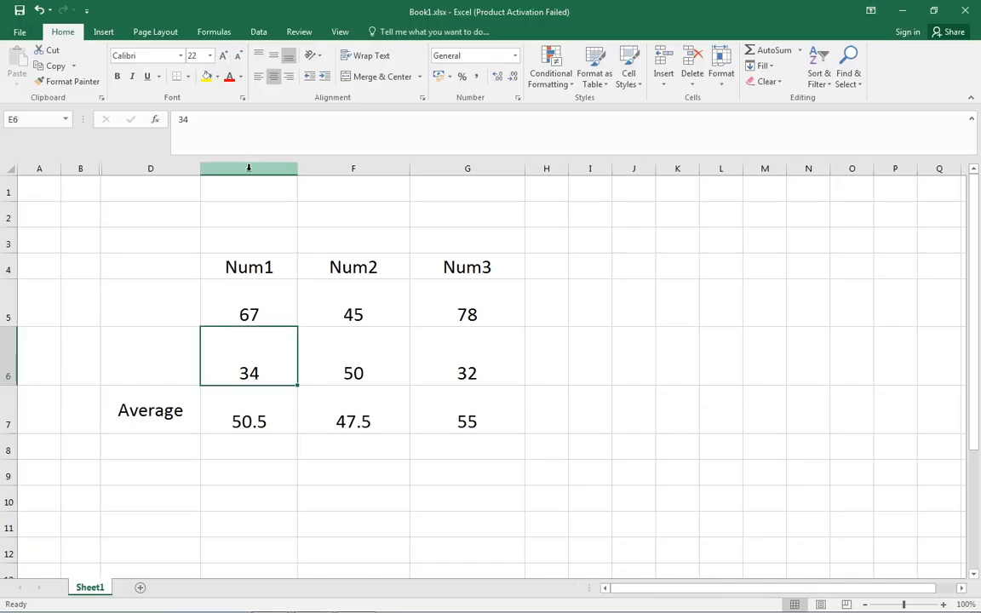
# - Examine the Number, Alignment, Font and Border settings of column E in Format Cells, and close the dialog without changes
pyautogui.click(249, 167)
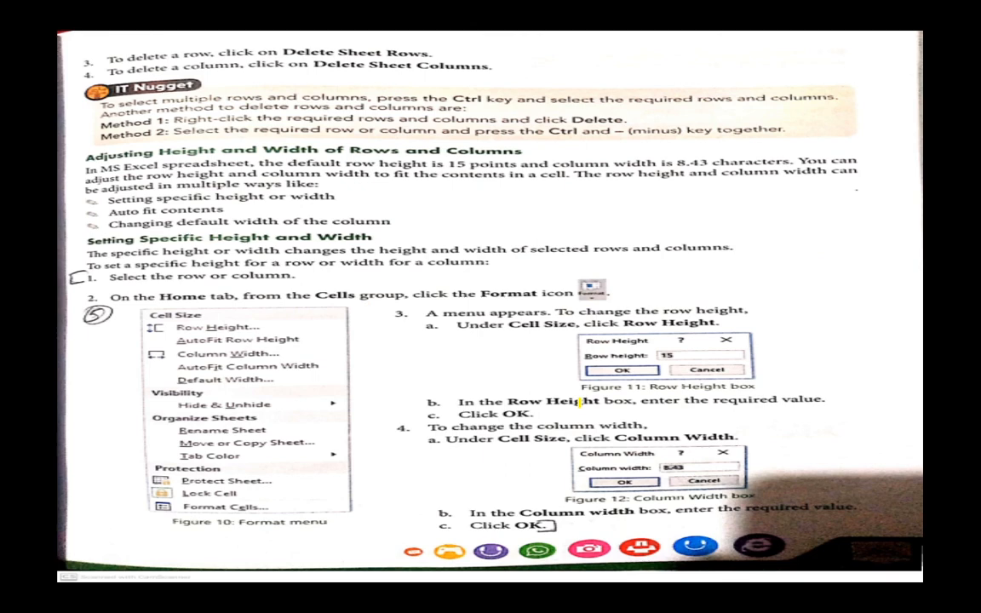
pyautogui.hotkey('alt', 'Tab')
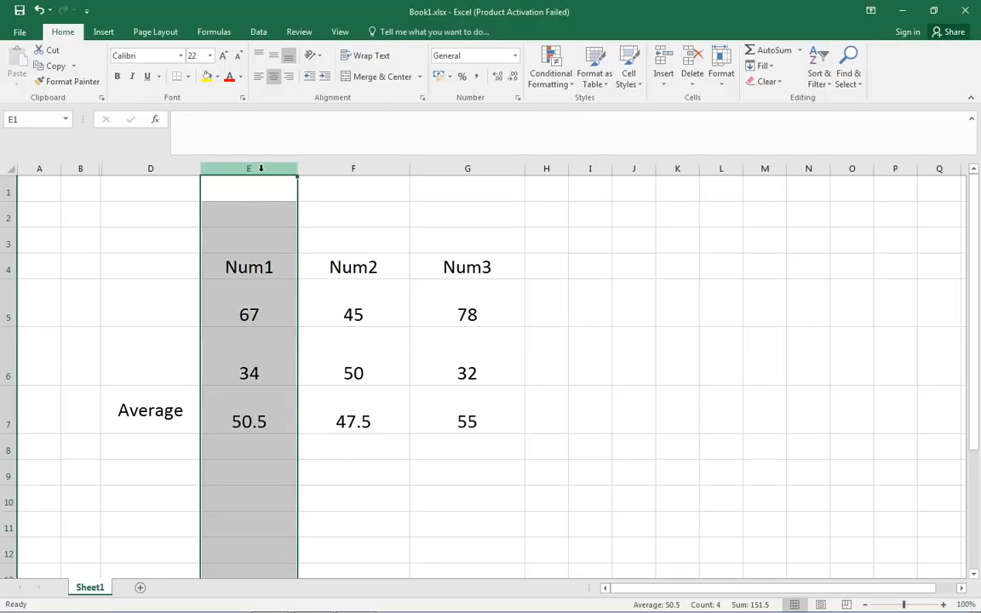
pyautogui.rightClick(261, 169)
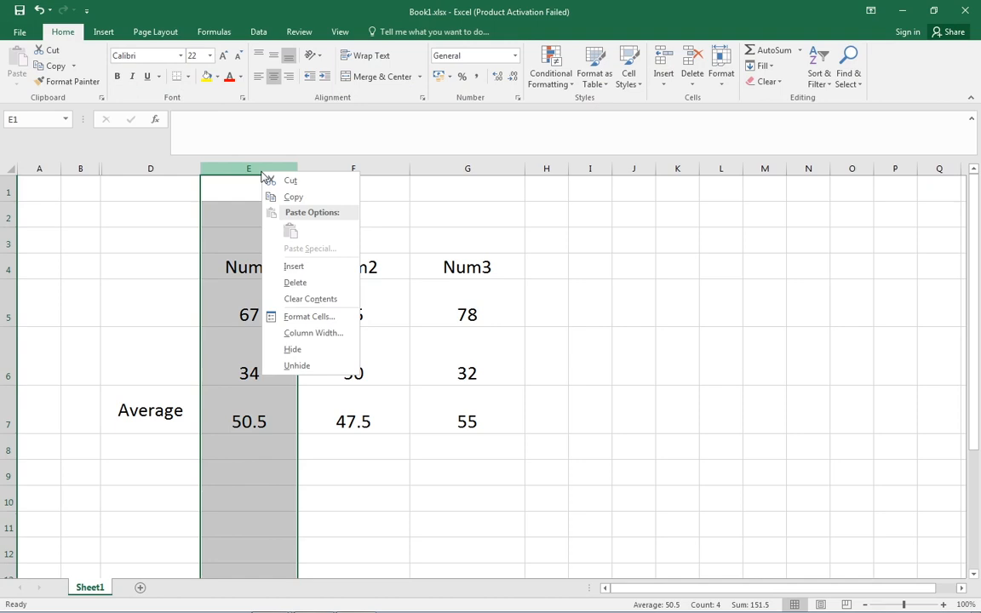
pyautogui.click(300, 318)
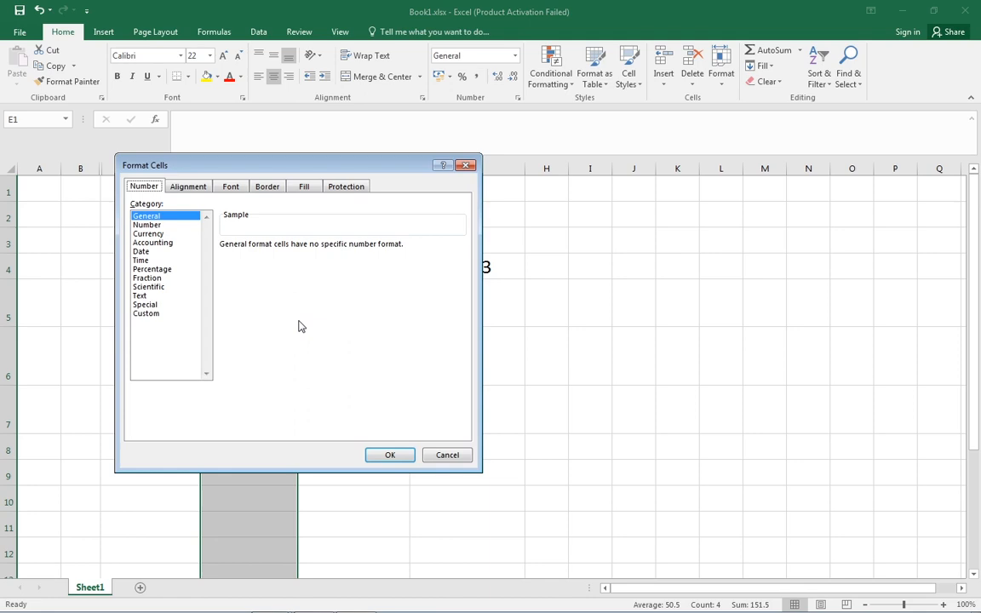
pyautogui.click(179, 187)
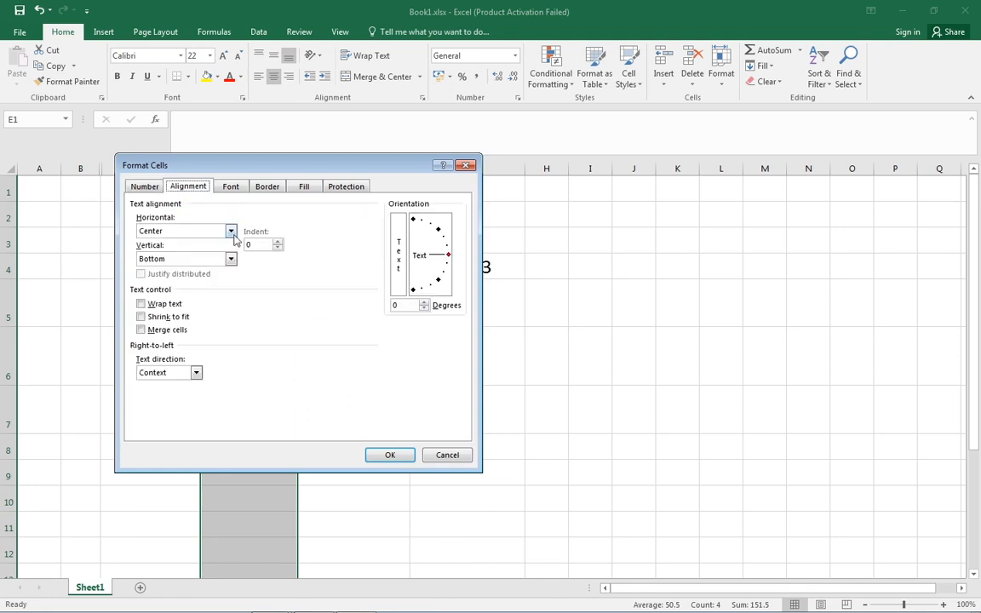
pyautogui.click(235, 188)
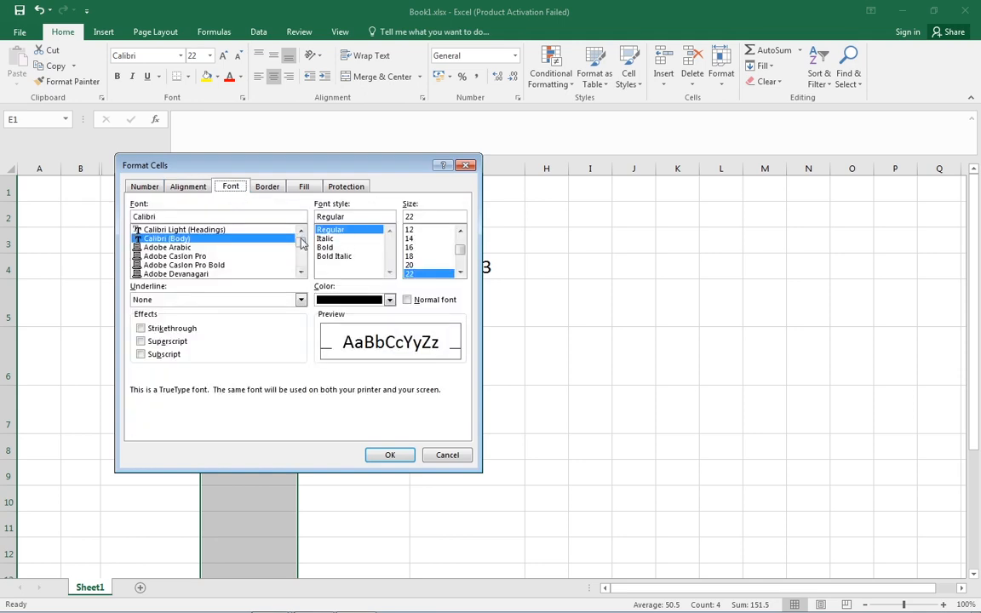
pyautogui.click(266, 186)
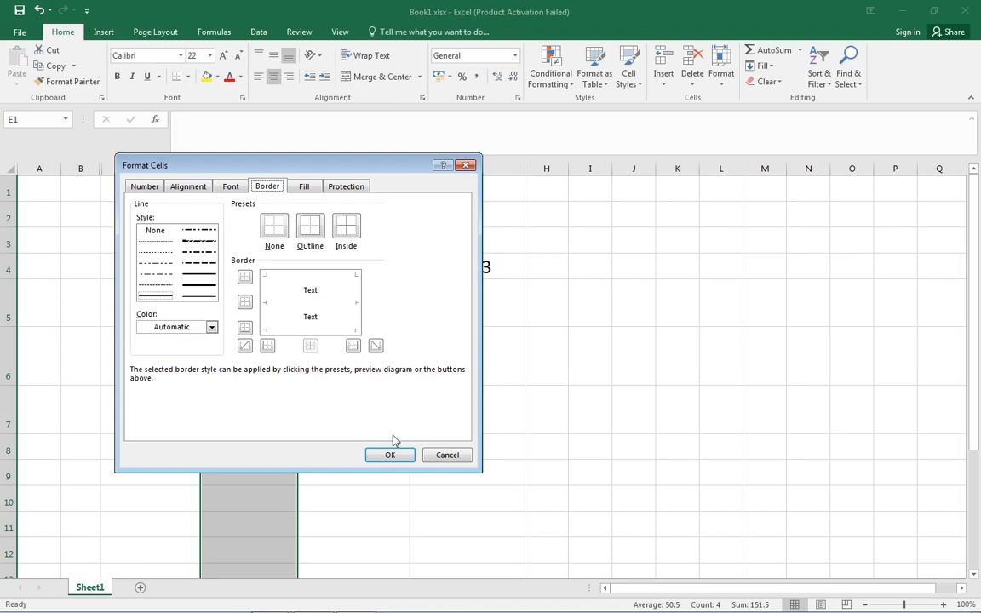
pyautogui.click(450, 457)
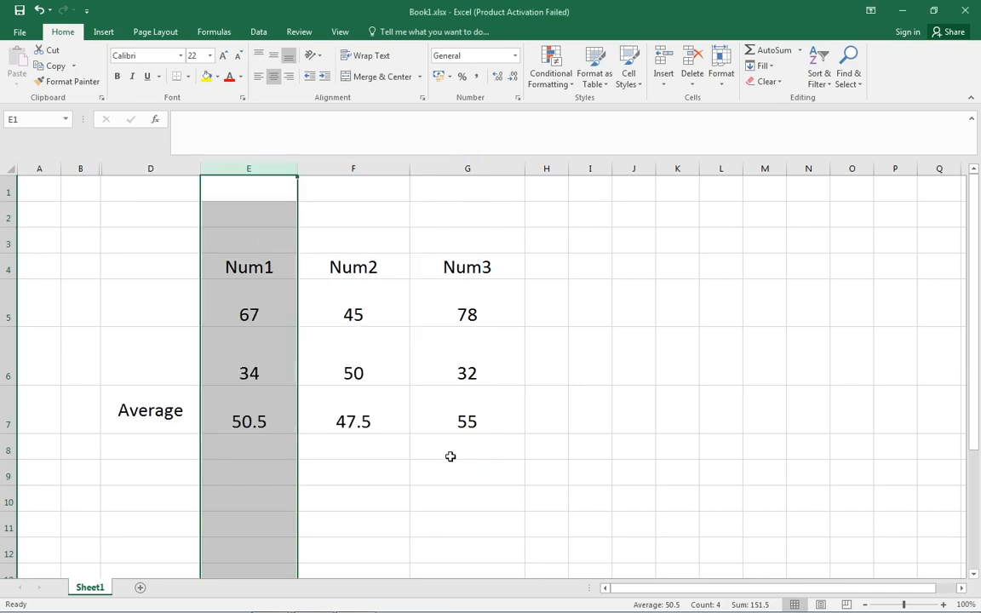